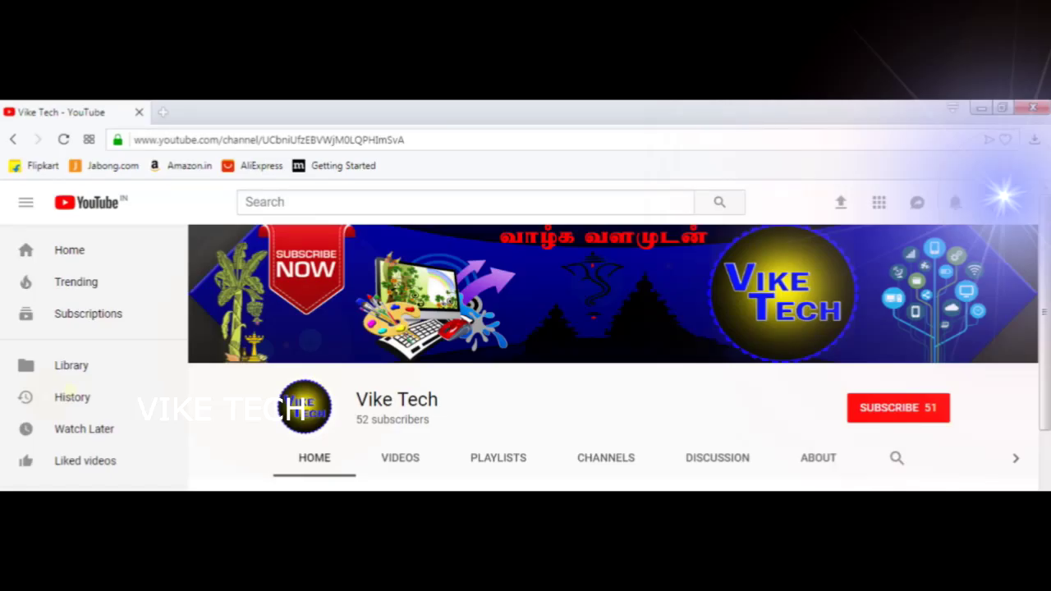
- Subscribe to the Vike Tech YouTube channel and turn on notifications for every new video
{"action": "left_click", "coordinate": [906, 419]}
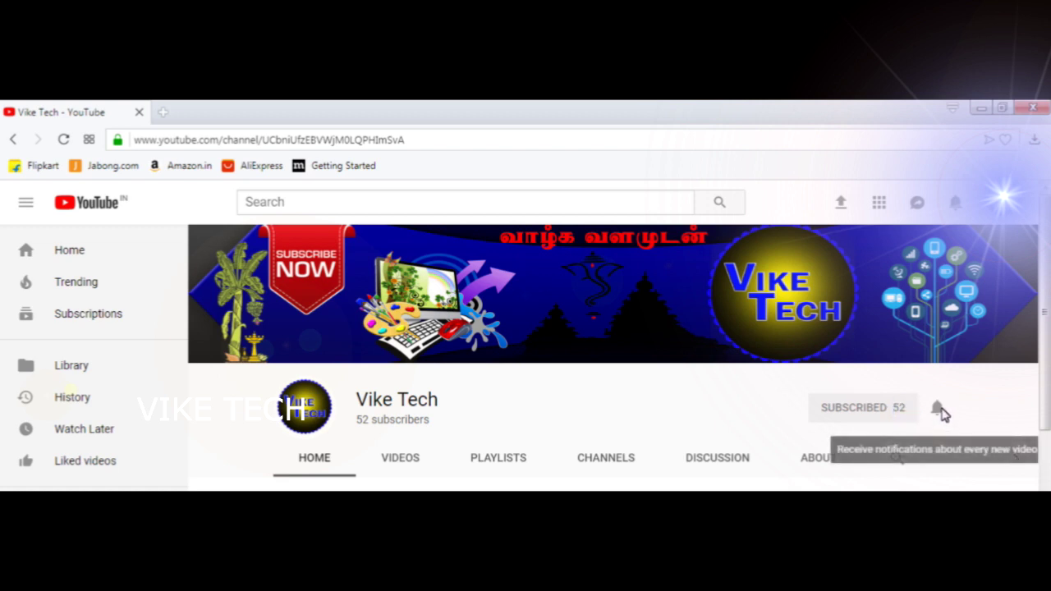
{"action": "left_click", "coordinate": [938, 409]}
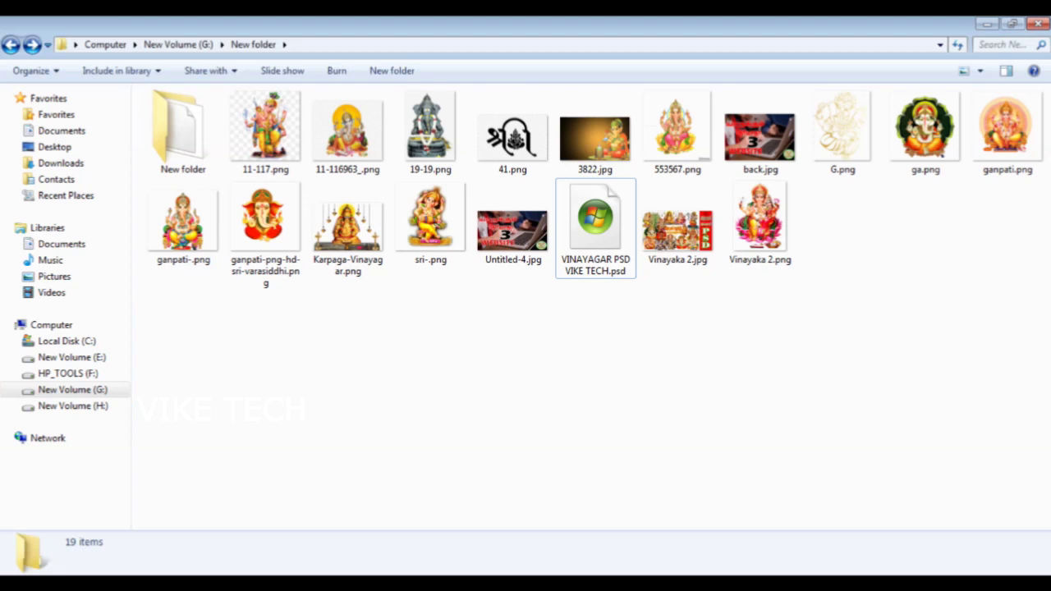
- Open the inner New folder on the G: drive holding the VINAYAGAR PSD VIKE TECH.7z archive
{"action": "double_click", "coordinate": [176, 159]}
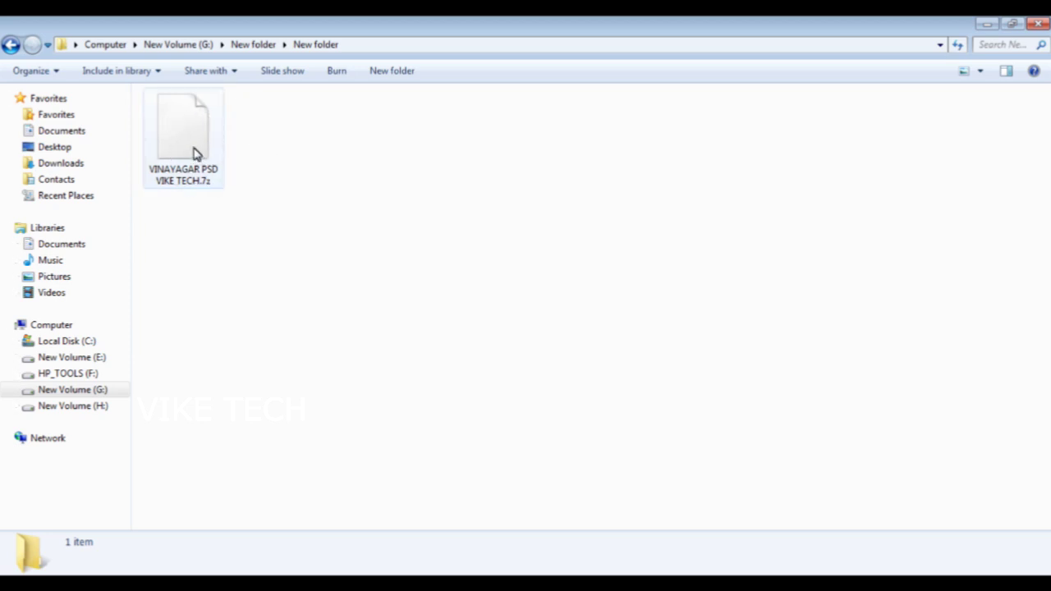
- Extract VINAYAGAR PSD VIKE TECH.7z with 7-Zip, entering the archive password with Show Password on
{"action": "right_click", "coordinate": [195, 149]}
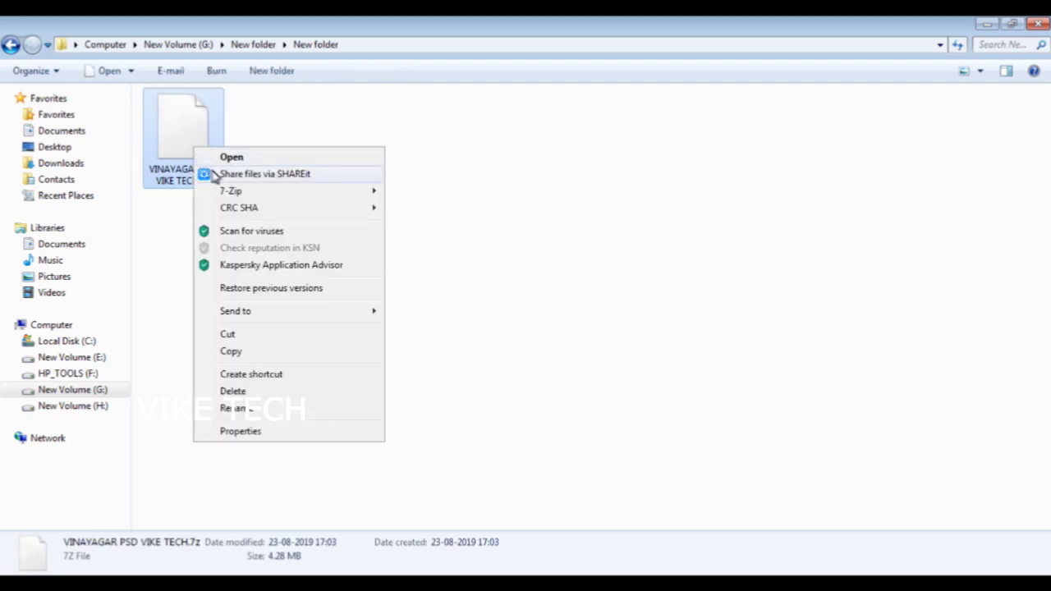
{"action": "mouse_move", "coordinate": [230, 190]}
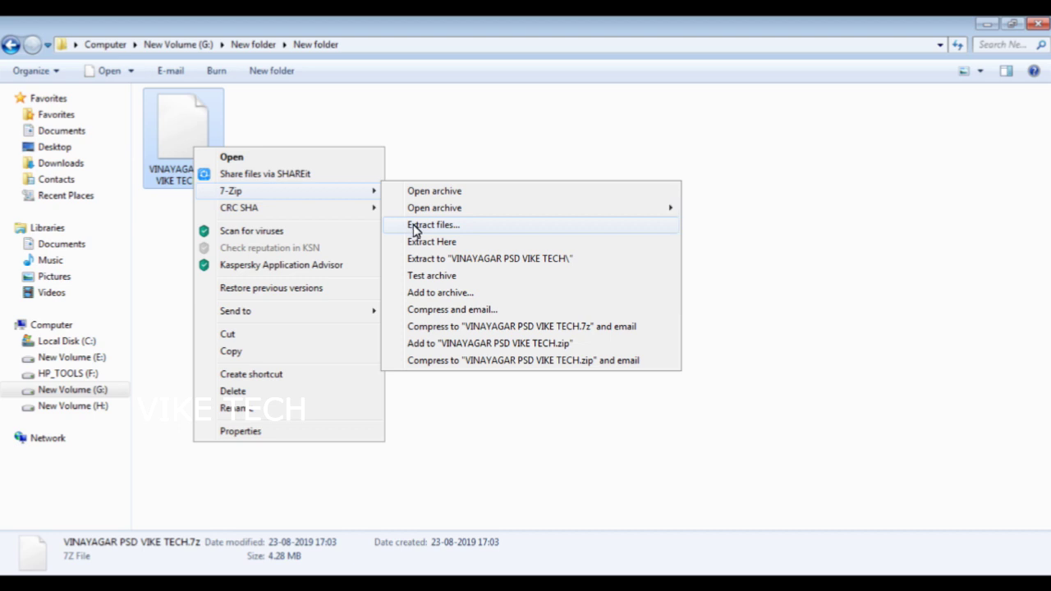
{"action": "left_click", "coordinate": [415, 227]}
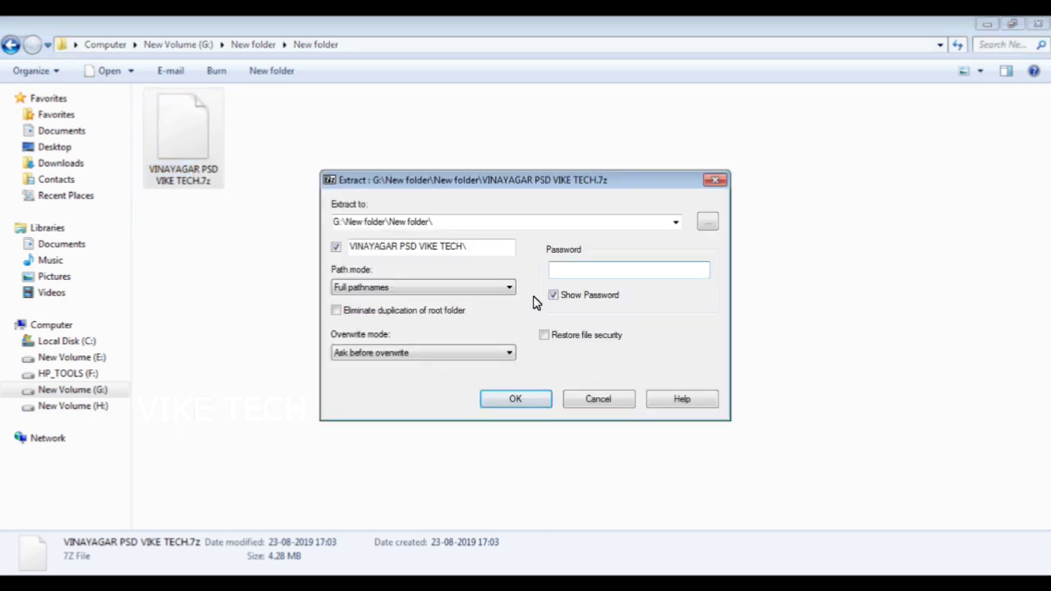
{"action": "left_click", "coordinate": [553, 296]}
{"action": "left_click", "coordinate": [563, 269]}
{"action": "left_click", "coordinate": [542, 400]}
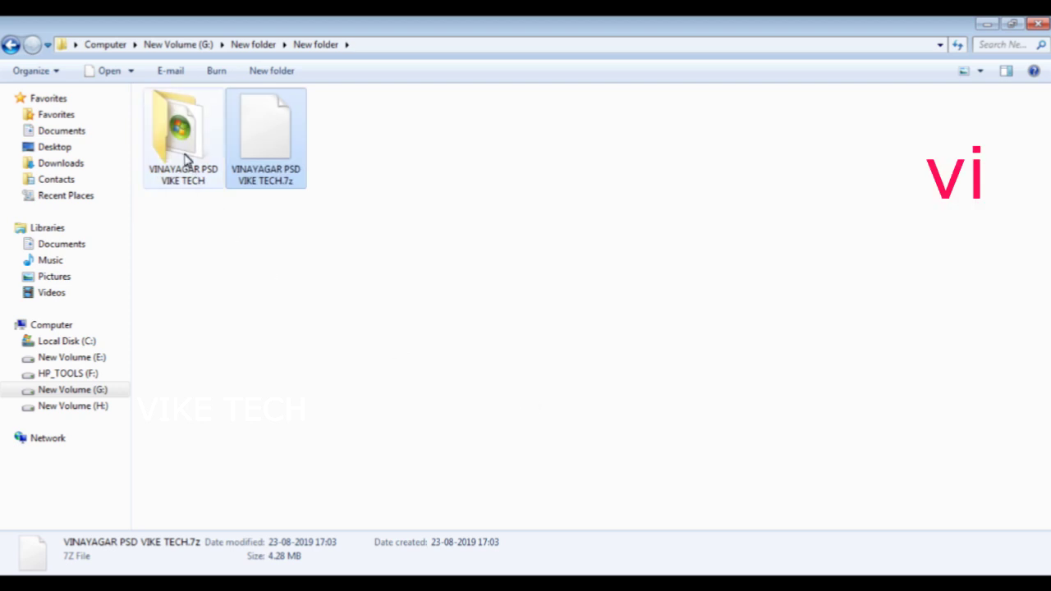
- Open the extracted PSD, show both Tamil text layers, and select the Vinayagar Chaturthi title layer
{"action": "double_click", "coordinate": [181, 138]}
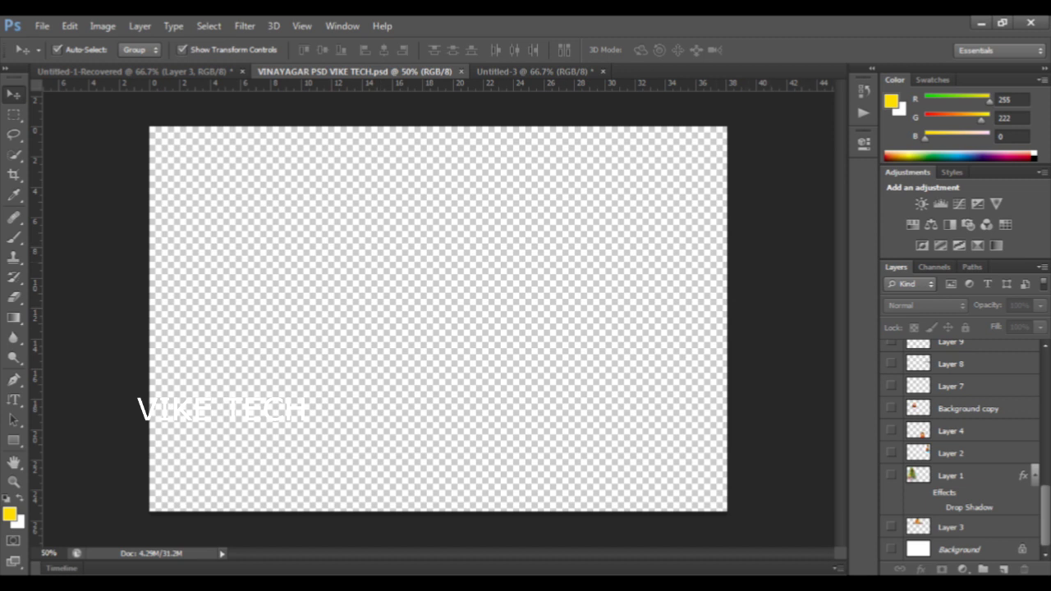
{"action": "scroll", "coordinate": [961, 443], "scroll_direction": "up", "scroll_amount": 5}
{"action": "scroll", "coordinate": [961, 443], "scroll_direction": "up", "scroll_amount": 5}
{"action": "scroll", "coordinate": [961, 444], "scroll_direction": "up", "scroll_amount": 5}
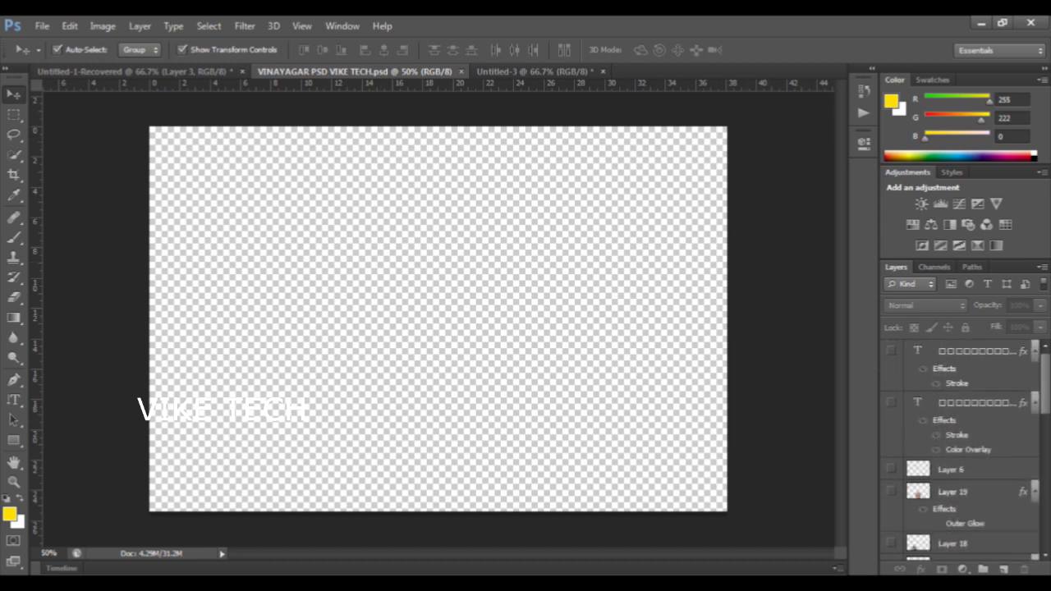
{"action": "left_click", "coordinate": [892, 351]}
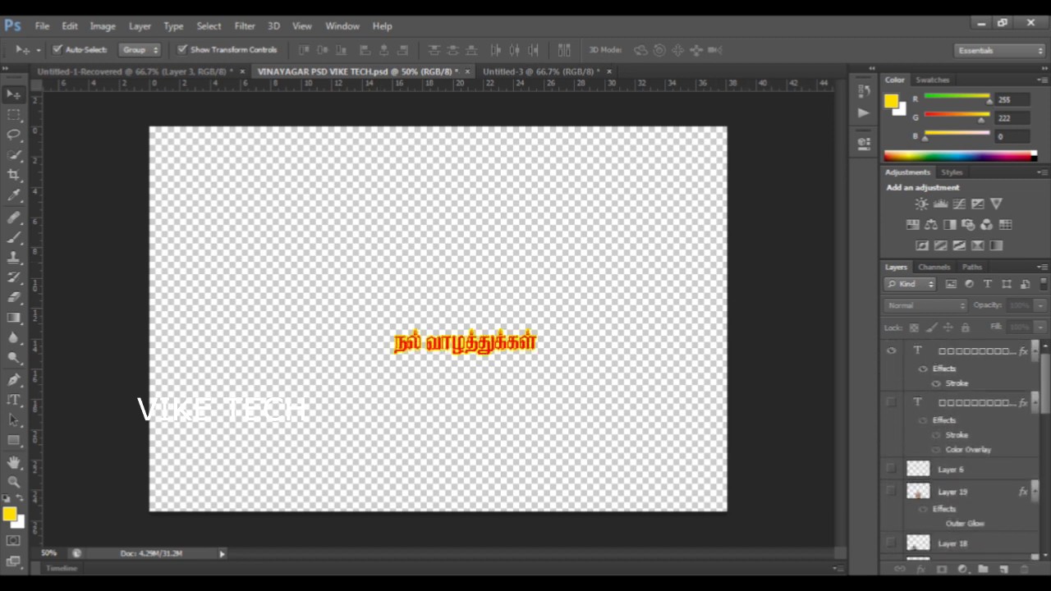
{"action": "left_click", "coordinate": [891, 402]}
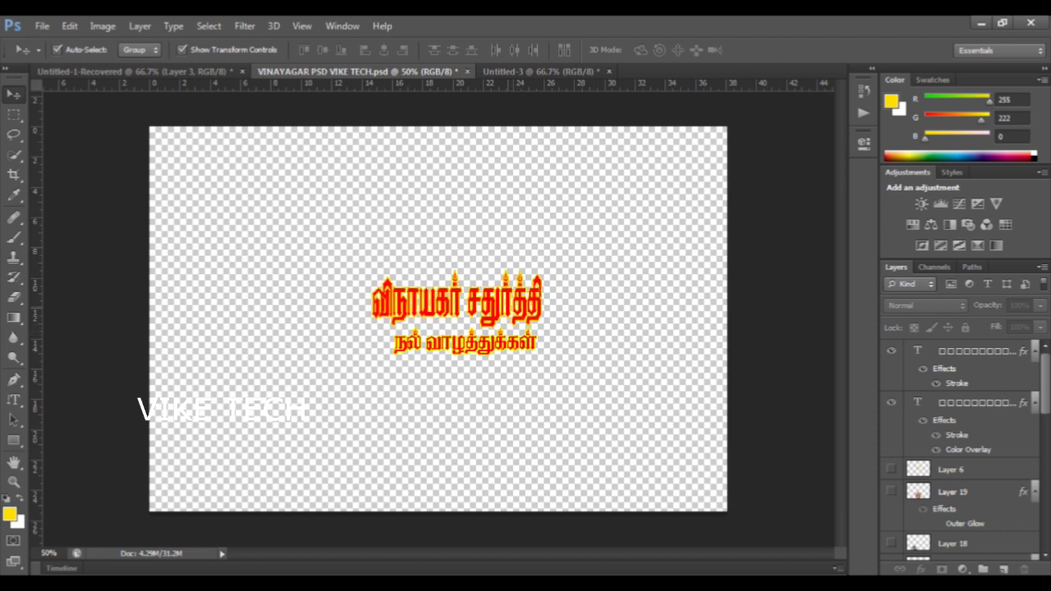
{"action": "left_click", "coordinate": [944, 403]}
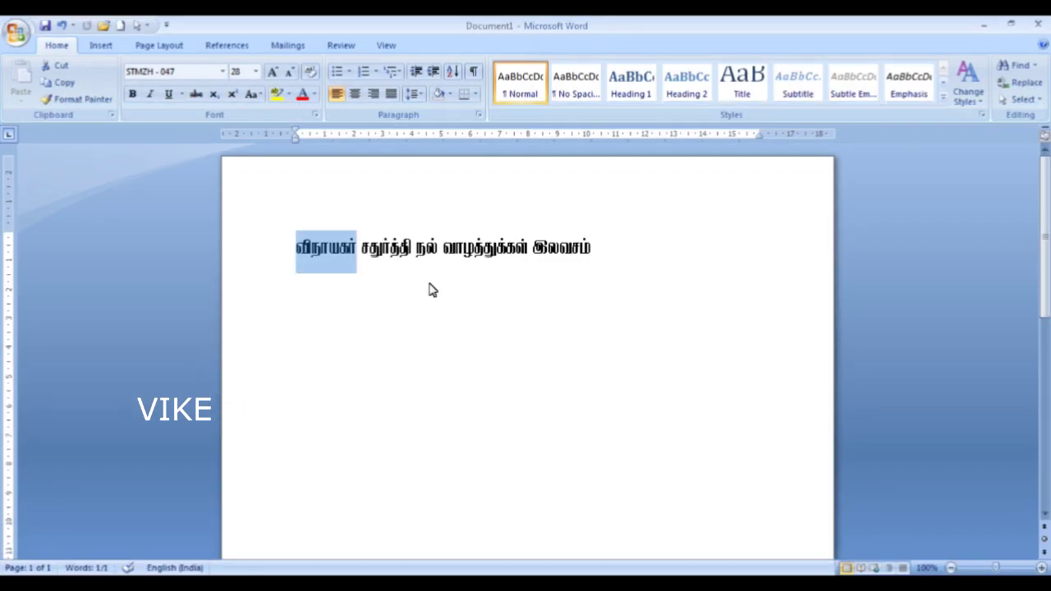
- Deselect the Tamil word in Word, then turn on Layer 6, Layer 19 and Layer 18 in Photoshop
{"action": "left_click", "coordinate": [428, 283]}
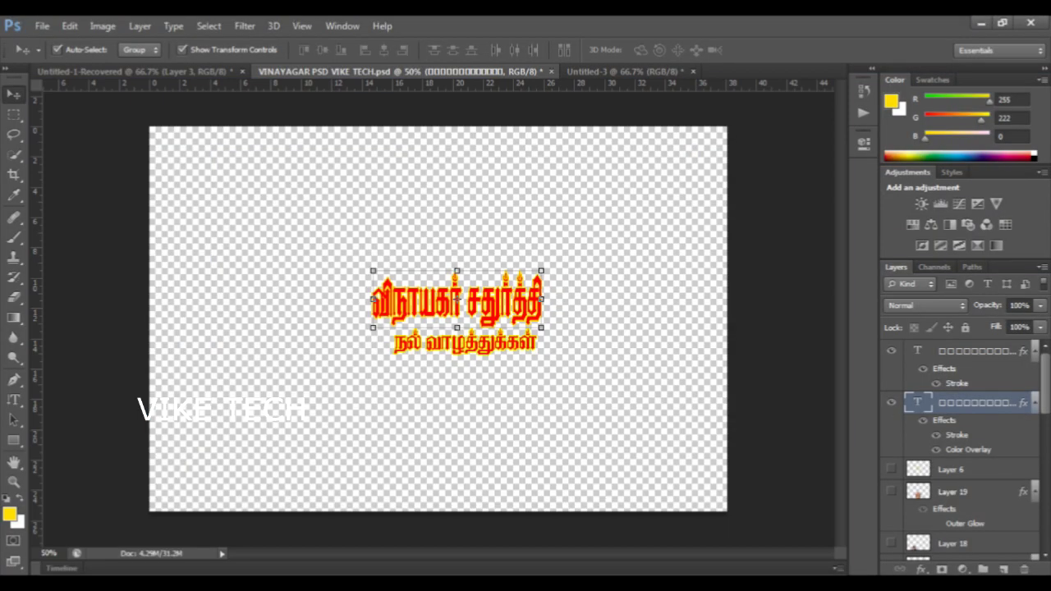
{"action": "left_click", "coordinate": [892, 469]}
{"action": "left_click", "coordinate": [892, 491]}
{"action": "left_click", "coordinate": [892, 543]}
{"action": "scroll", "coordinate": [961, 452], "scroll_direction": "down", "scroll_amount": 1}
{"action": "scroll", "coordinate": [961, 452], "scroll_direction": "down", "scroll_amount": 2}
{"action": "scroll", "coordinate": [961, 452], "scroll_direction": "down", "scroll_amount": 2}
{"action": "scroll", "coordinate": [961, 452], "scroll_direction": "down", "scroll_amount": 2}
{"action": "scroll", "coordinate": [960, 451], "scroll_direction": "down", "scroll_amount": 2}
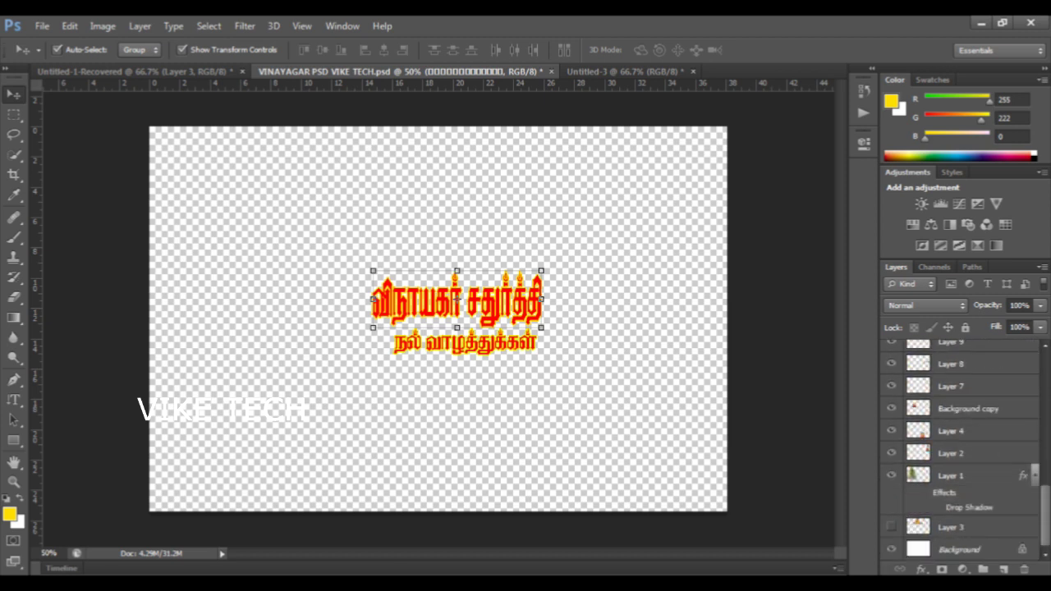
- Turn on Layer 3 to reveal the Ganesha collage, then scroll through the layer list
{"action": "left_click", "coordinate": [892, 526]}
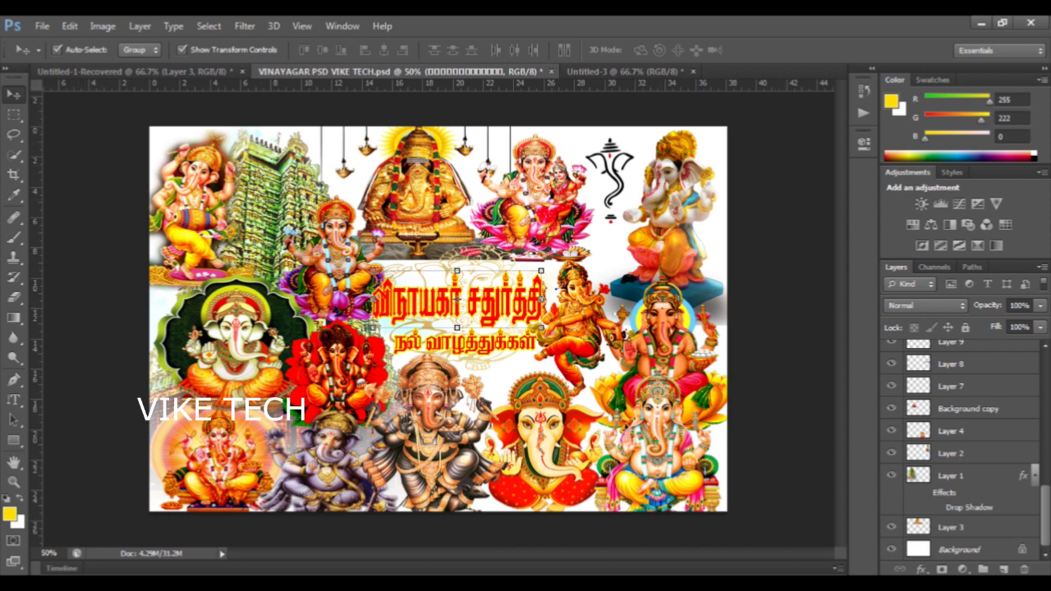
{"action": "scroll", "coordinate": [960, 444], "scroll_direction": "up", "scroll_amount": 5}
{"action": "scroll", "coordinate": [961, 443], "scroll_direction": "up", "scroll_amount": 5}
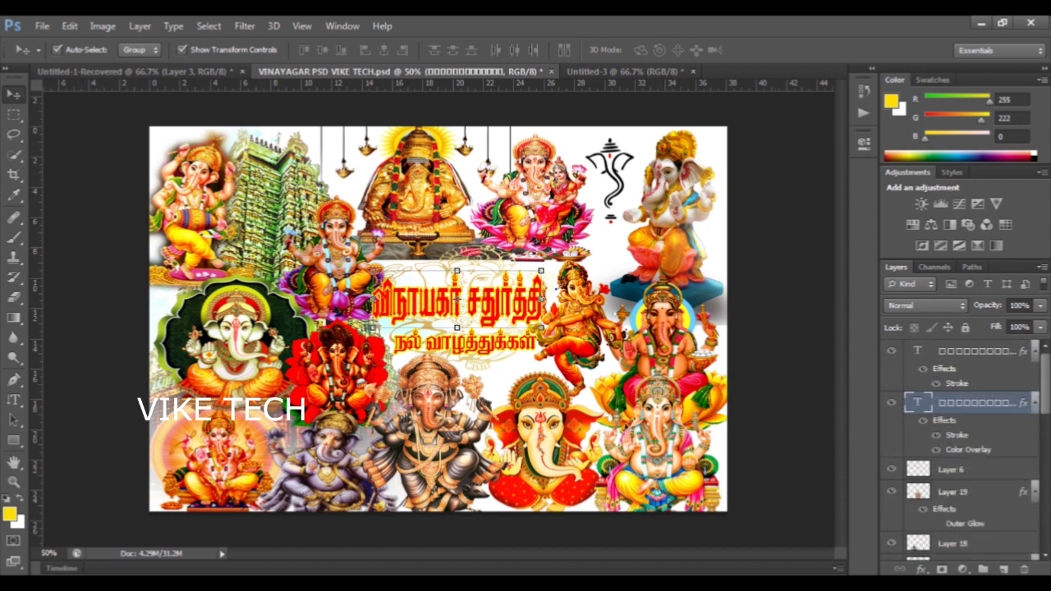
{"action": "scroll", "coordinate": [960, 443], "scroll_direction": "down", "scroll_amount": 3}
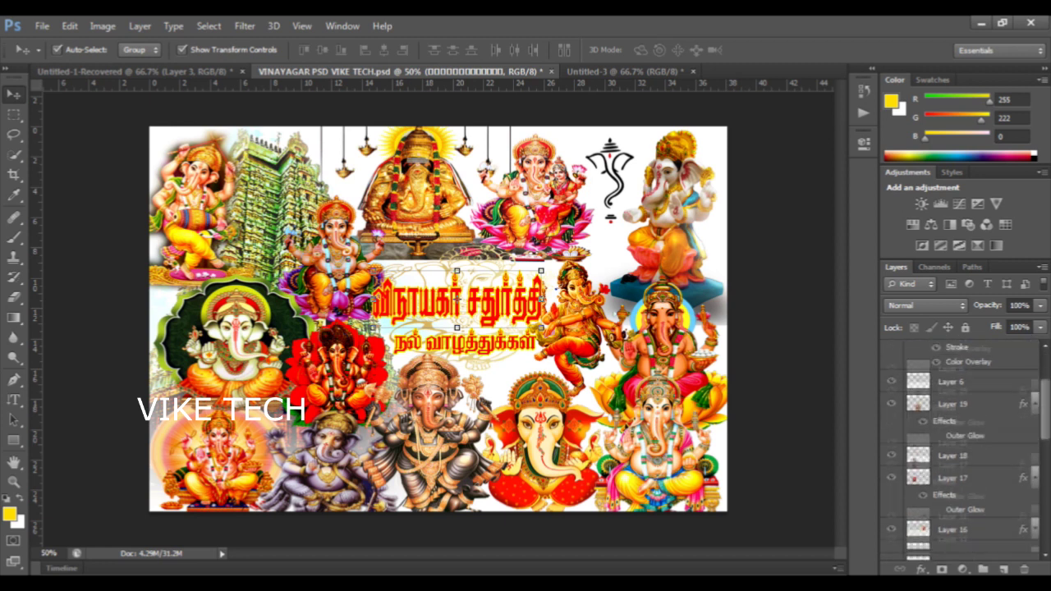
{"action": "scroll", "coordinate": [961, 443], "scroll_direction": "down", "scroll_amount": 3}
{"action": "scroll", "coordinate": [961, 443], "scroll_direction": "down", "scroll_amount": 3}
{"action": "scroll", "coordinate": [961, 443], "scroll_direction": "down", "scroll_amount": 2}
{"action": "scroll", "coordinate": [961, 443], "scroll_direction": "up", "scroll_amount": 2}
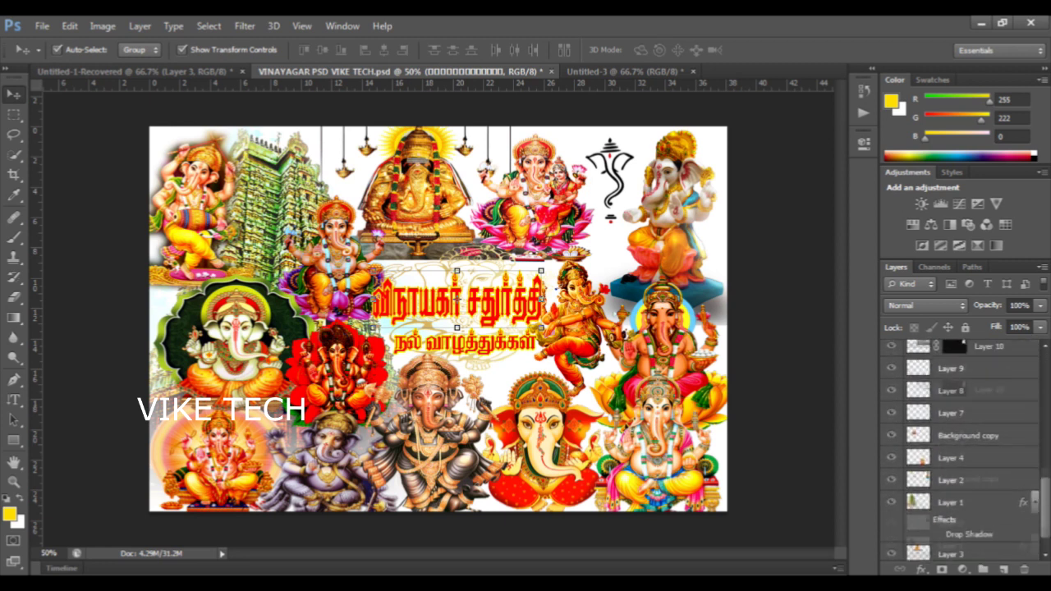
{"action": "scroll", "coordinate": [961, 444], "scroll_direction": "up", "scroll_amount": 4}
{"action": "scroll", "coordinate": [961, 444], "scroll_direction": "up", "scroll_amount": 4}
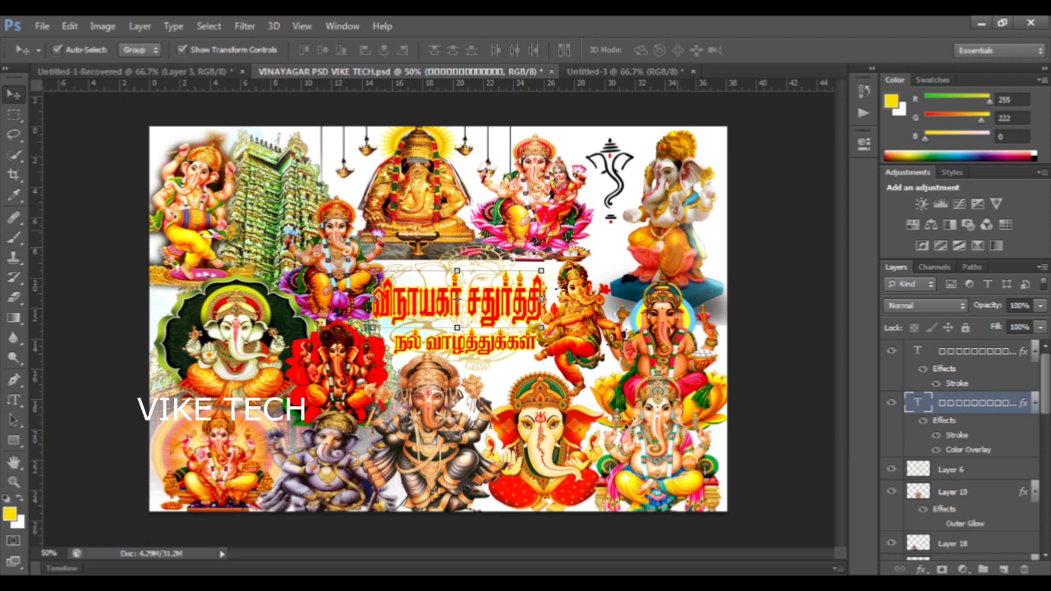
- Nudge the green-framed Ganesha up-left and the lotus Ganesha slightly right with the Move tool
{"action": "left_click", "coordinate": [676, 247]}
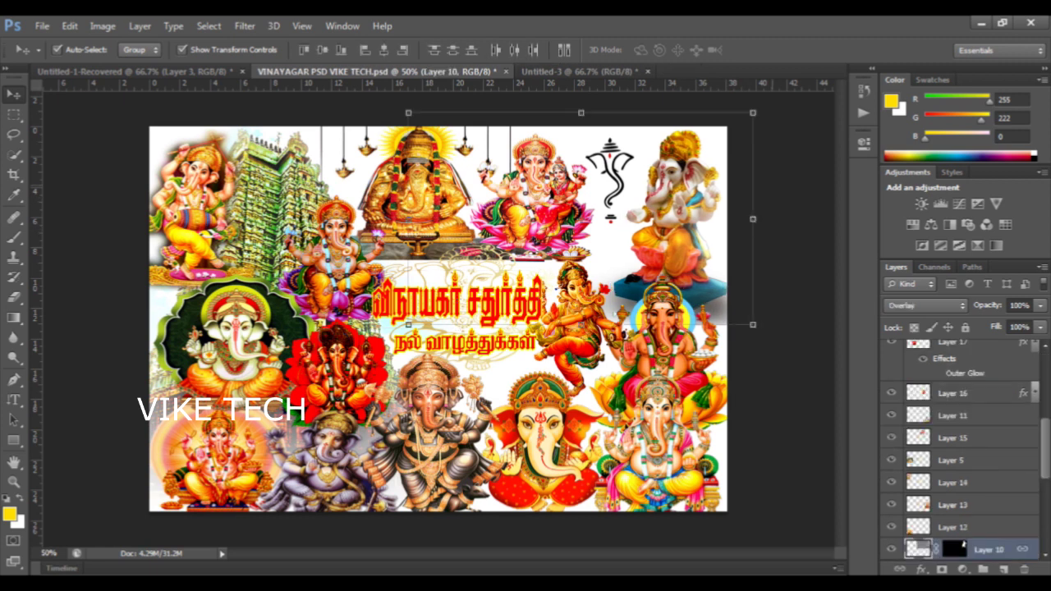
{"action": "left_click", "coordinate": [788, 186]}
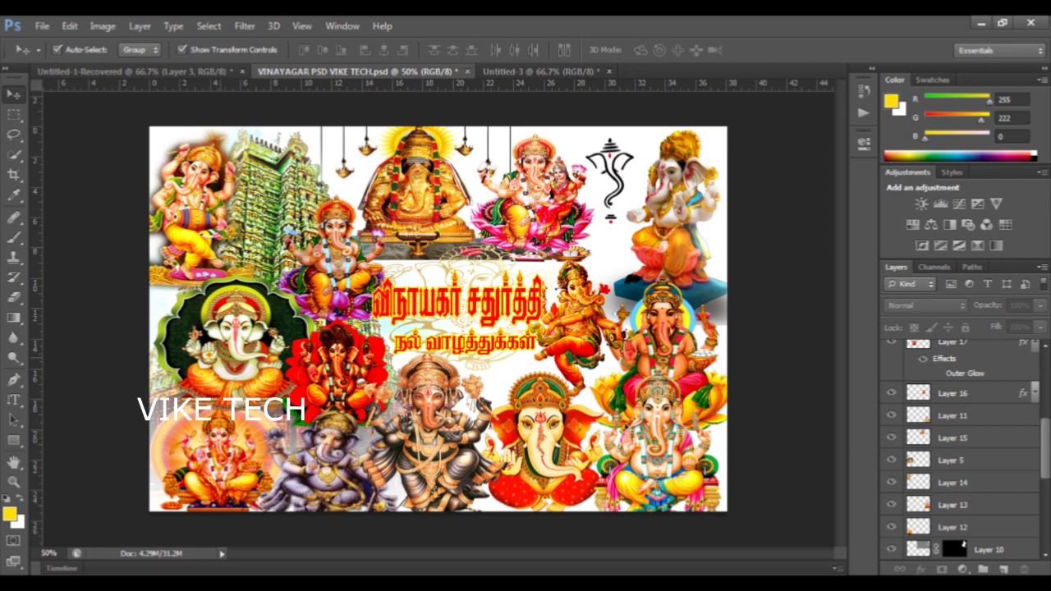
{"action": "mouse_move", "coordinate": [226, 345]}
{"action": "left_mouse_down"}
{"action": "mouse_move", "coordinate": [222, 331]}
{"action": "mouse_move", "coordinate": [232, 336]}
{"action": "left_mouse_up"}
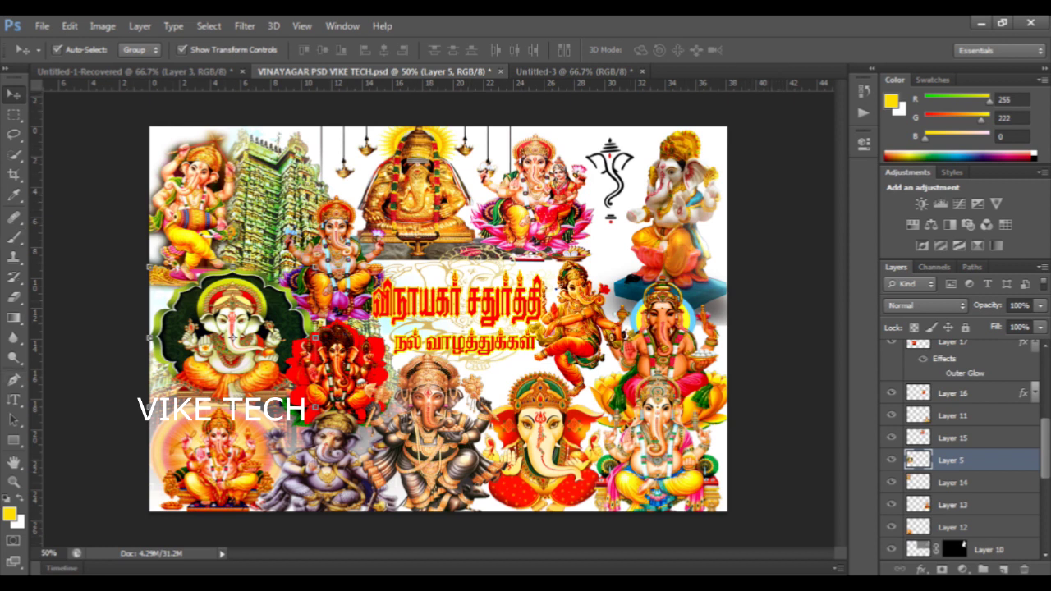
{"action": "left_click_drag", "start_coordinate": [534, 206], "coordinate": [546, 205]}
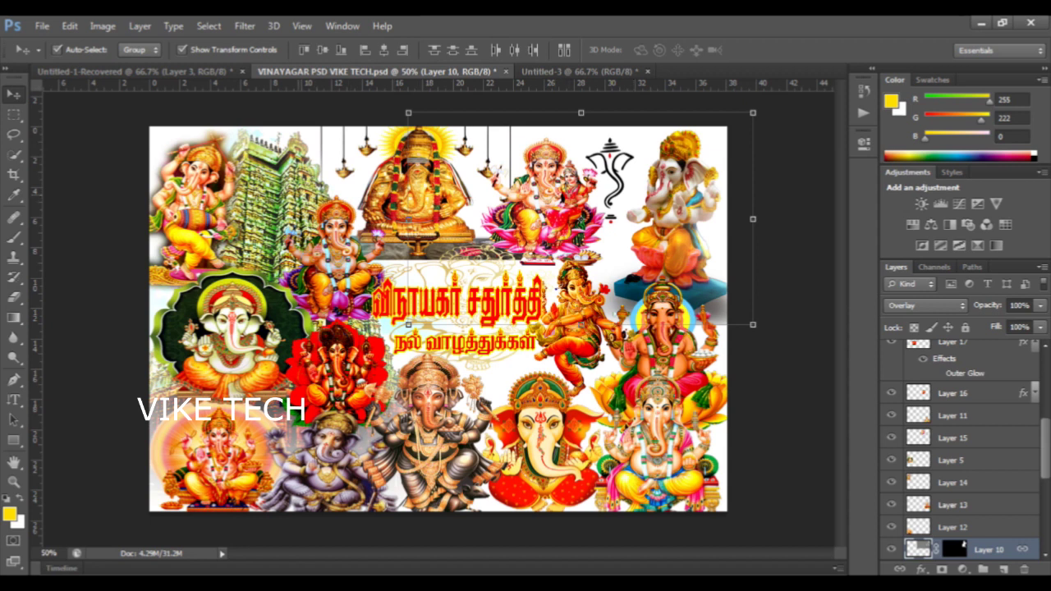
- Select Layer 1 and the Layer 15 Ganesha-with-consort image, then show the Actions panel
{"action": "left_click", "coordinate": [271, 205]}
{"action": "left_click", "coordinate": [542, 201]}
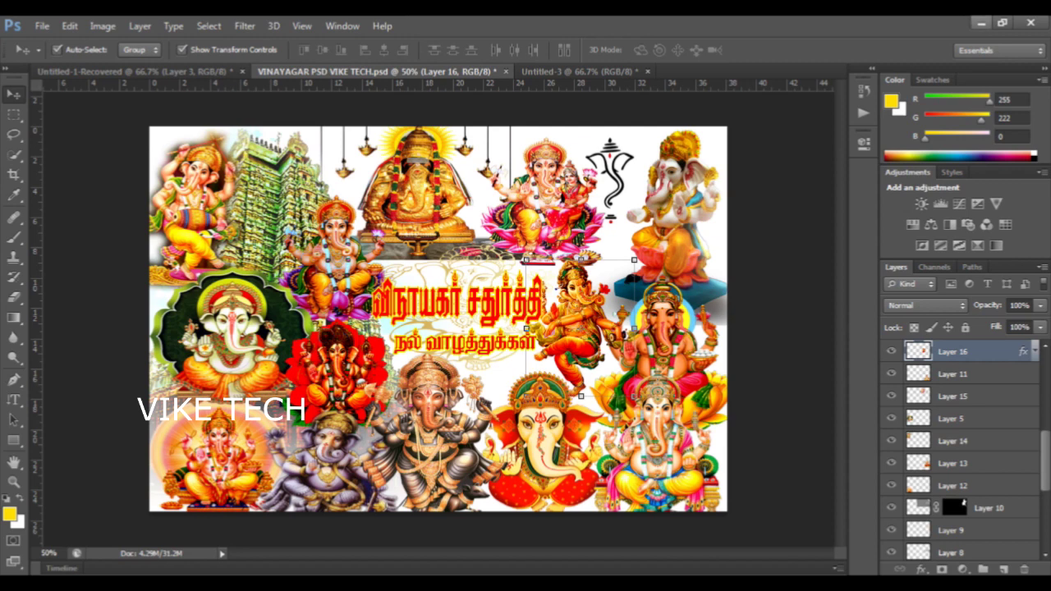
{"action": "left_click", "coordinate": [863, 113]}
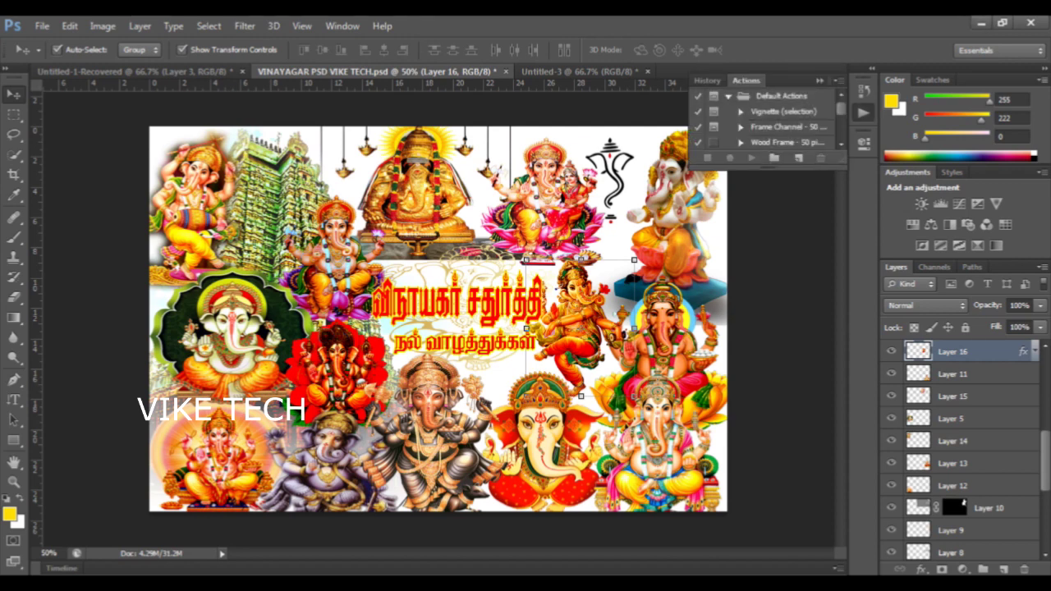